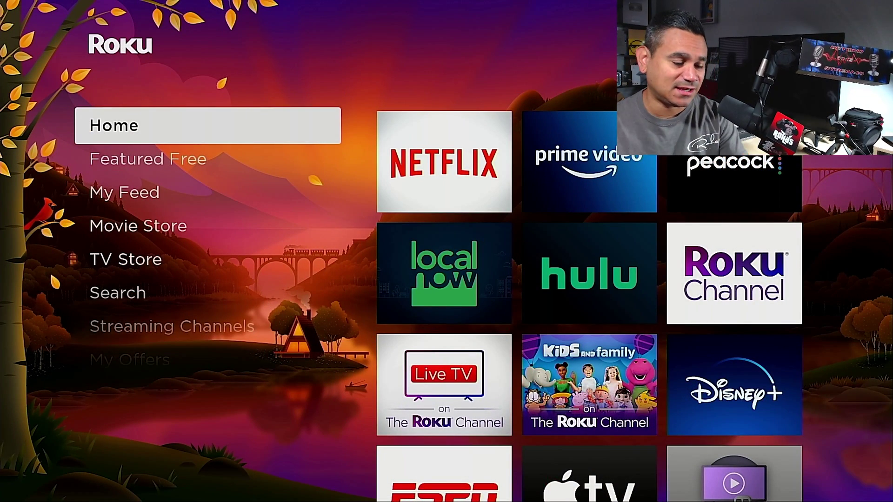
Go from the home menu into Settings and down to the Privacy section.
key(Down)
key(Down)
key(Down)
key(Down)
key(Down)
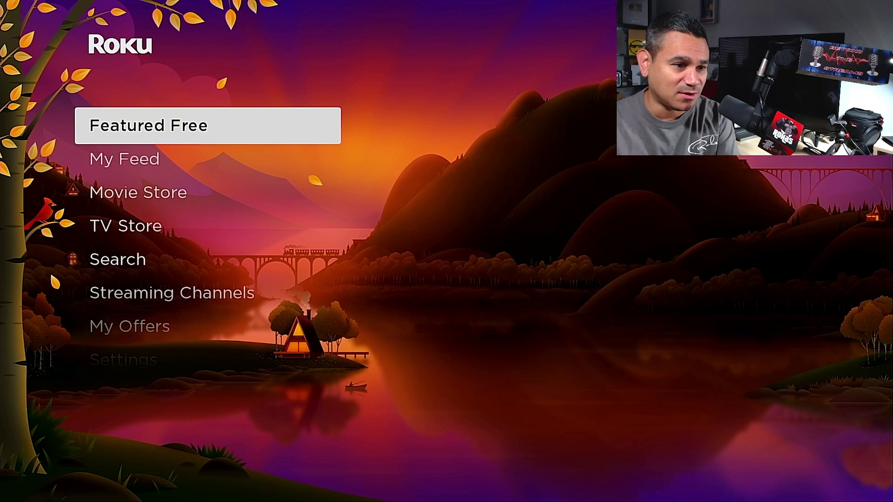
key(Down)
key(Down)
key(Down)
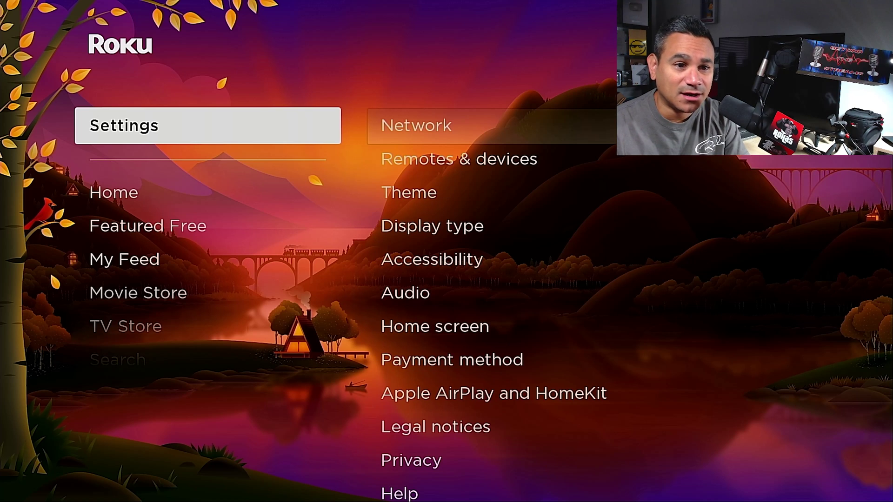
key(Right)
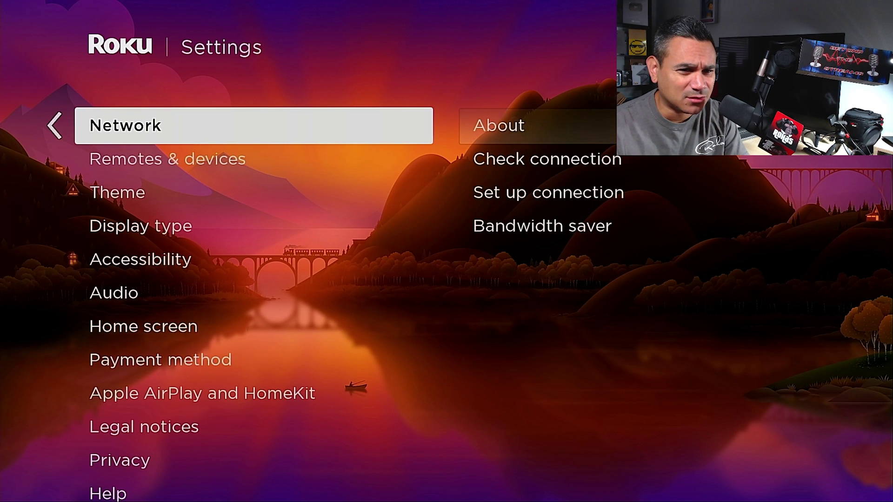
key(Down)
key(Down)
key(Down)
key(Down)
key(Down)
key(Down)
key(Down)
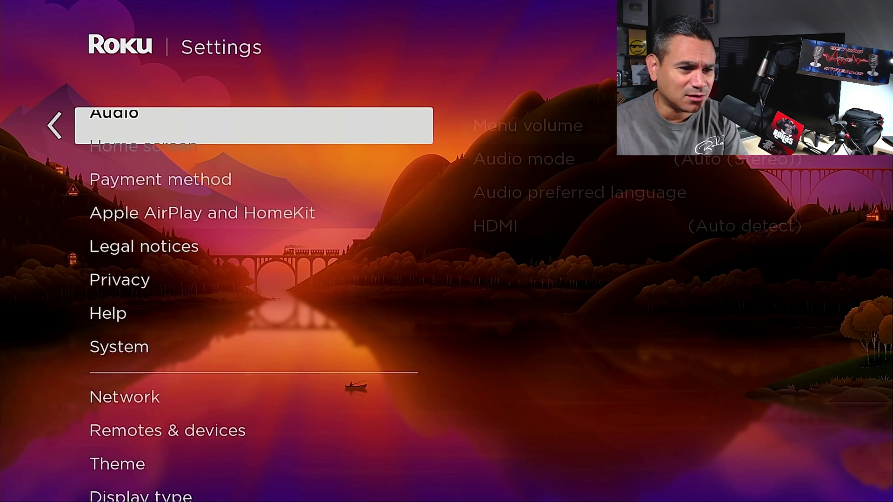
key(Down)
key(Down)
key(Down)
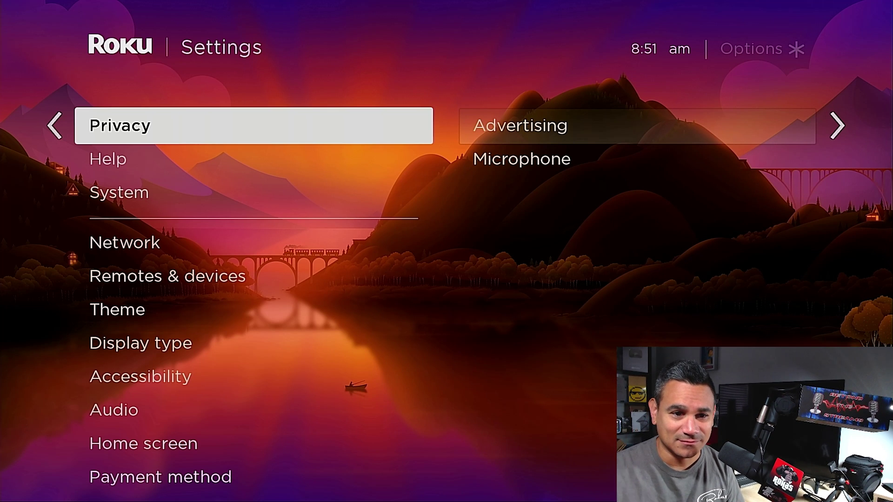
Check Limit ad tracking under Privacy > Advertising, then move to Microphone.
key(Right)
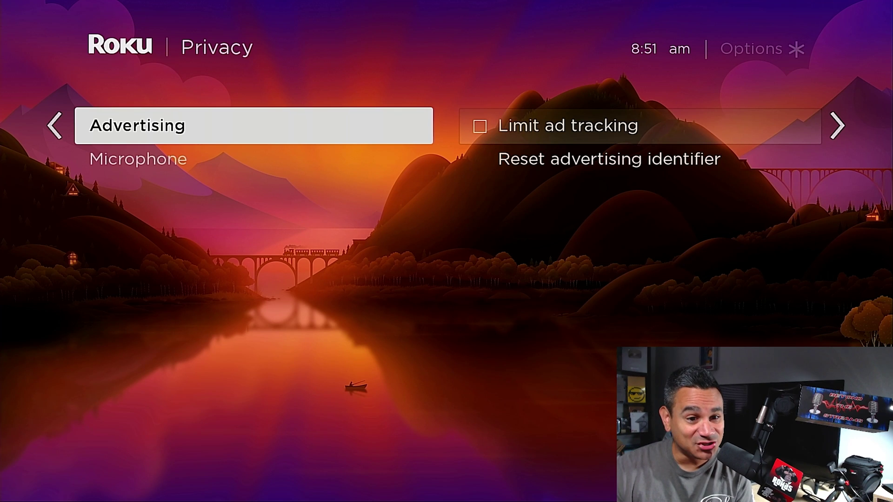
key(Right)
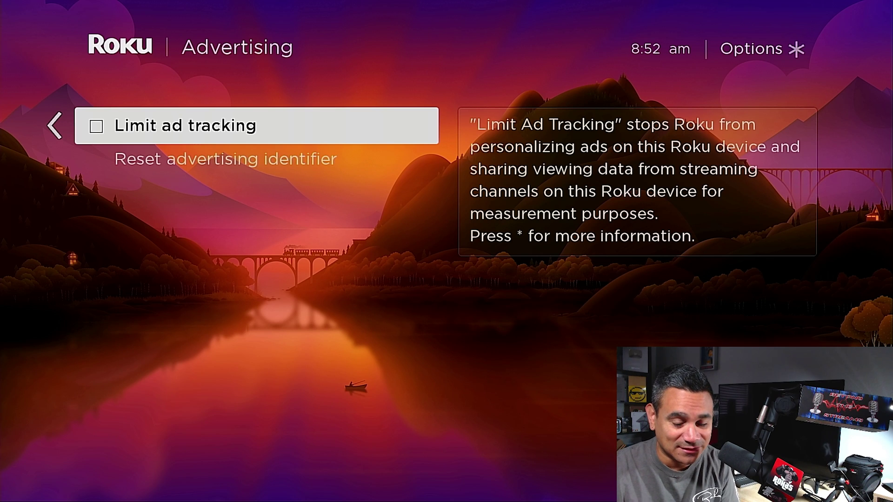
key(Return)
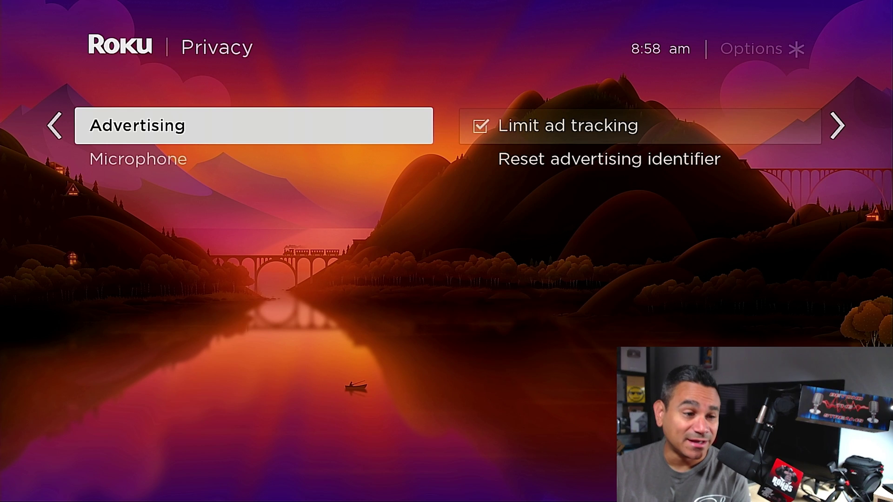
key(Down)
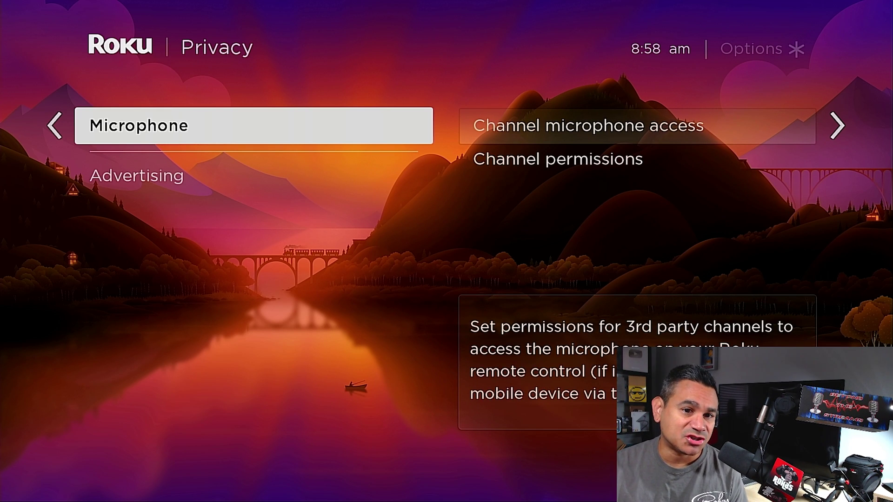
Set Channel microphone access to Always allow after reviewing the other choices.
key(Right)
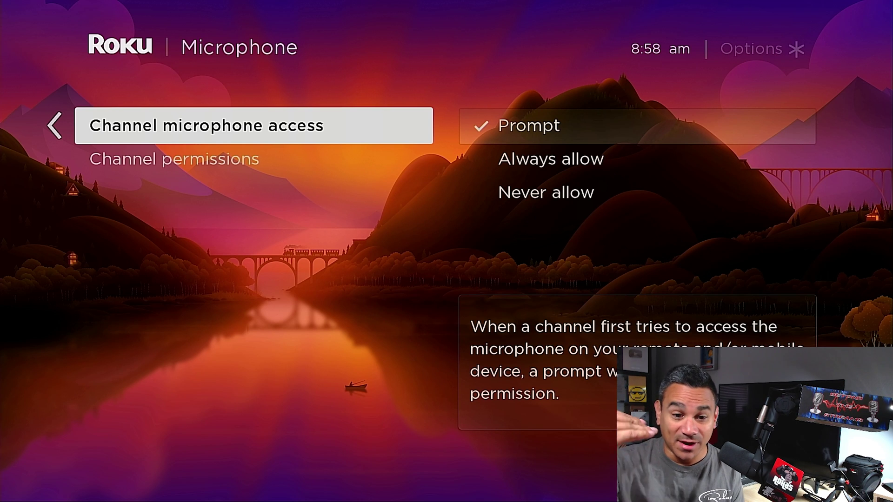
key(Down)
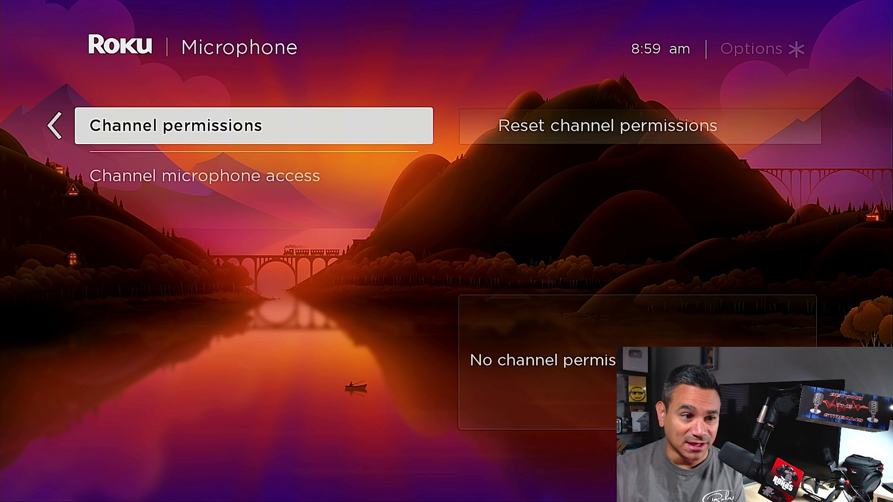
key(Up)
key(Right)
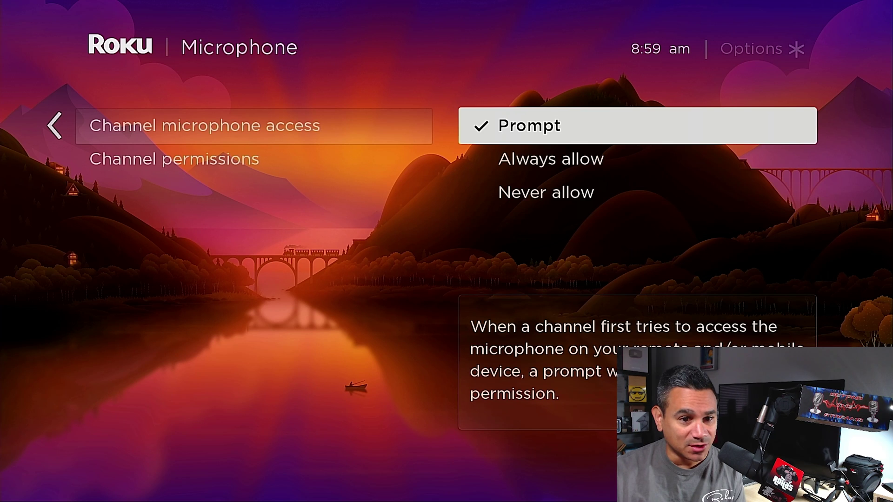
key(Down)
key(Down)
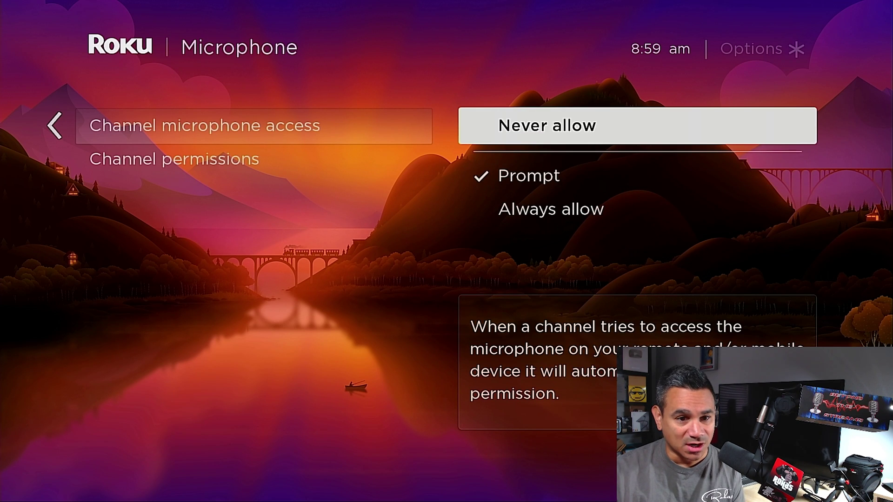
key(Down)
key(Down)
key(Up)
key(Down)
key(Return)
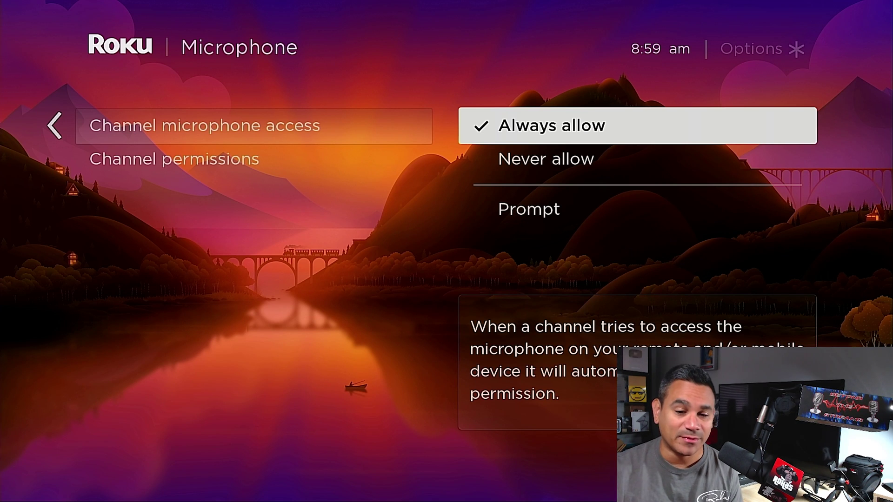
Look at the Channel permissions reset option, then go back to the main Settings list.
key(Left)
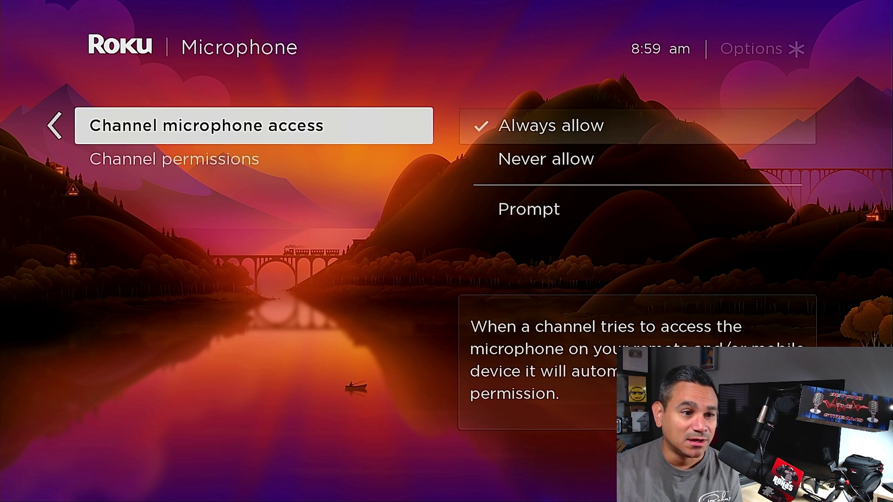
key(Down)
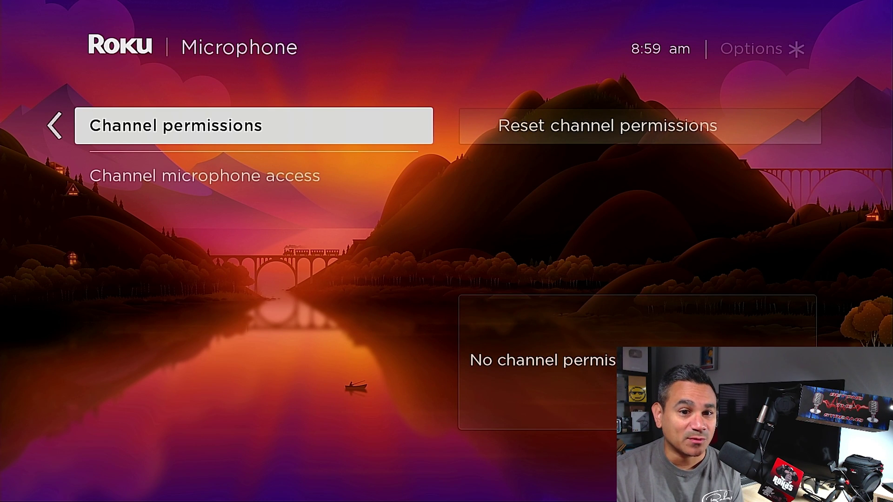
key(Right)
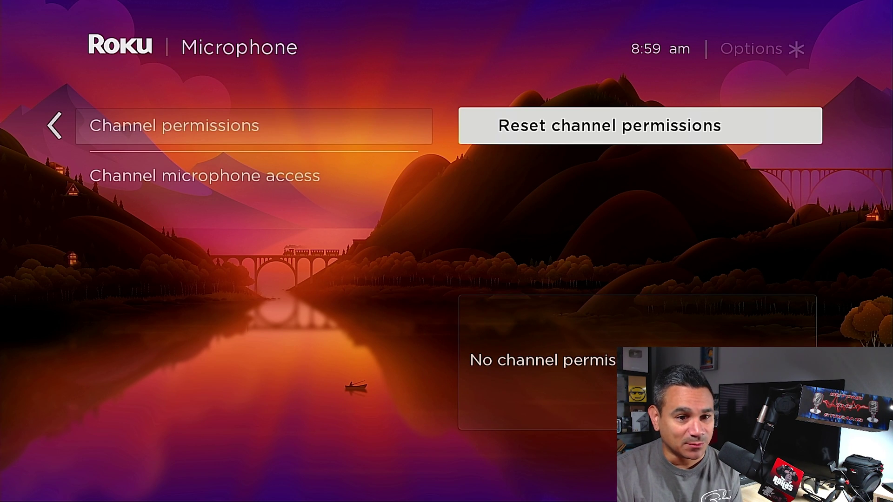
key(Left)
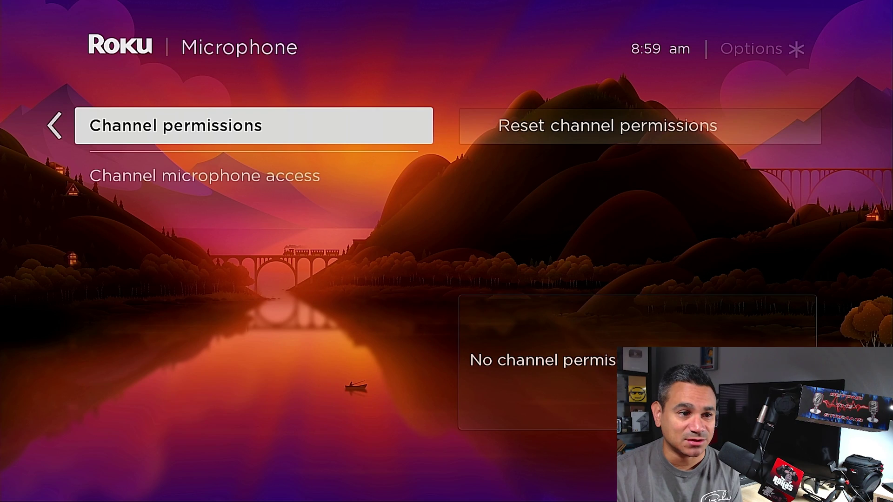
key(Left)
key(Left)
key(Down)
key(Down)
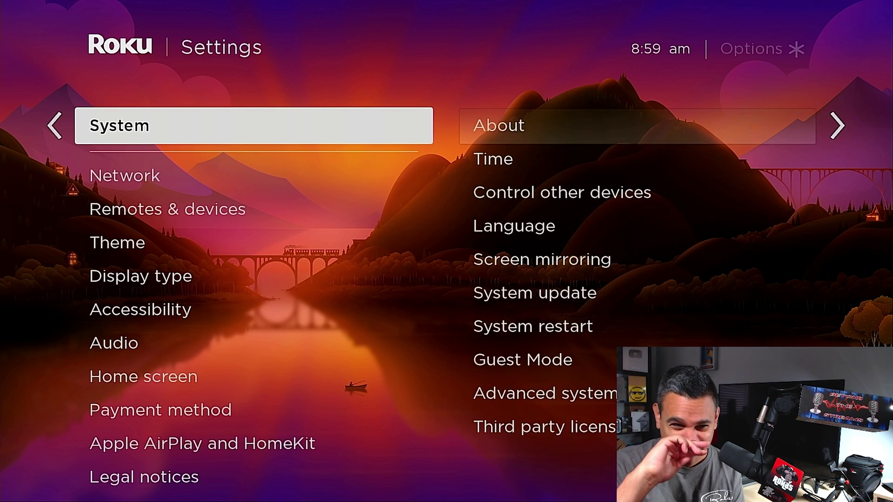
Run Check now under System > System update, dismiss the up-to-date message, and return to Settings.
key(Down)
key(Up)
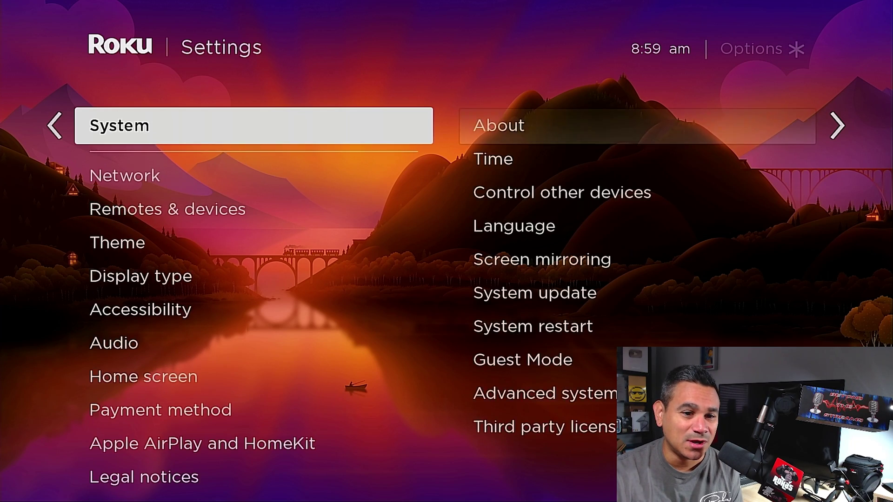
key(Right)
key(Down)
key(Down)
key(Down)
key(Down)
key(Down)
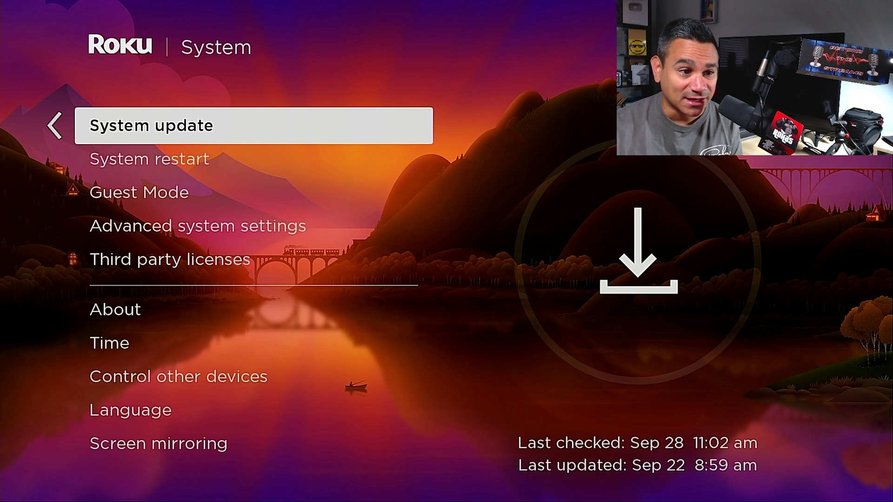
key(Return)
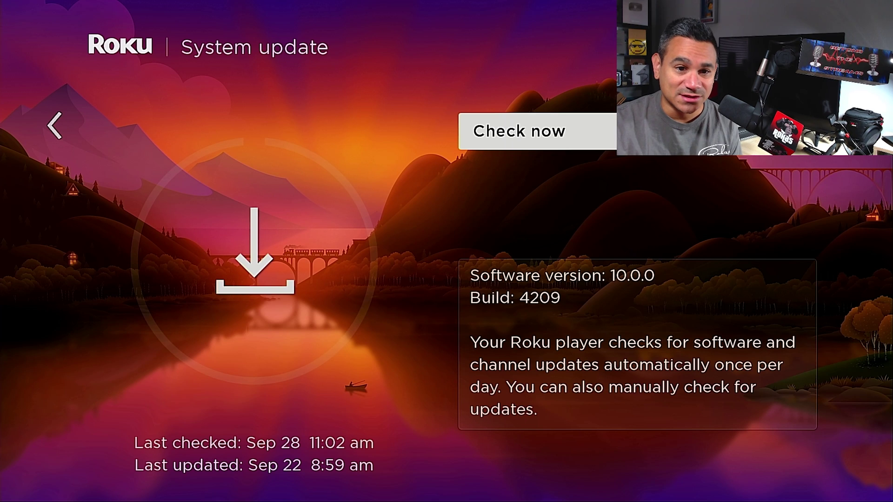
key(Return)
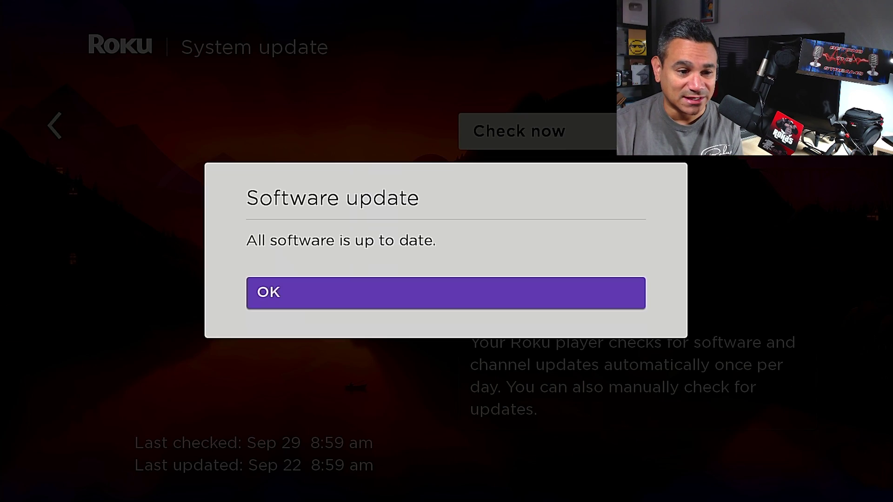
key(Return)
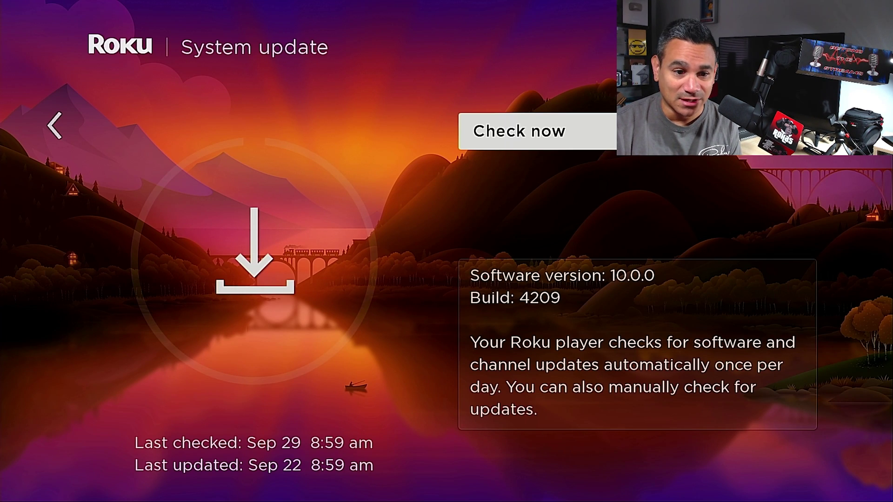
key(Left)
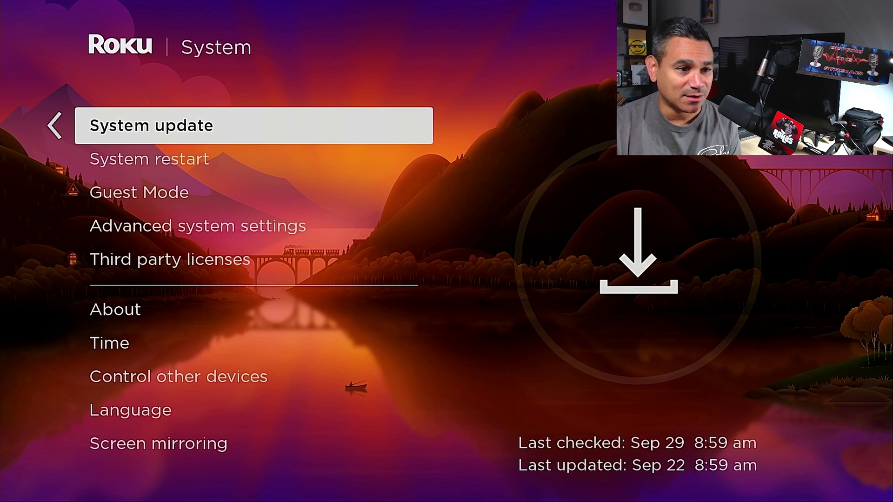
key(Left)
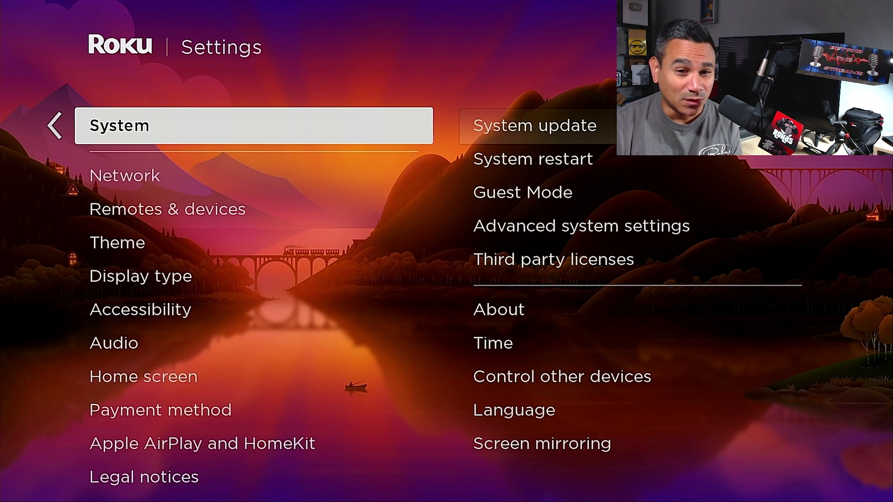
Review the Network About details and the Check connection option.
key(Down)
key(Right)
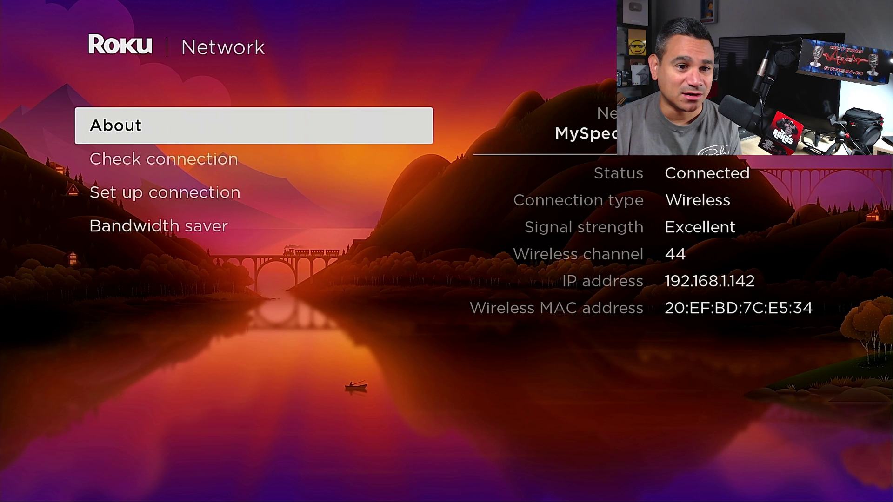
key(Down)
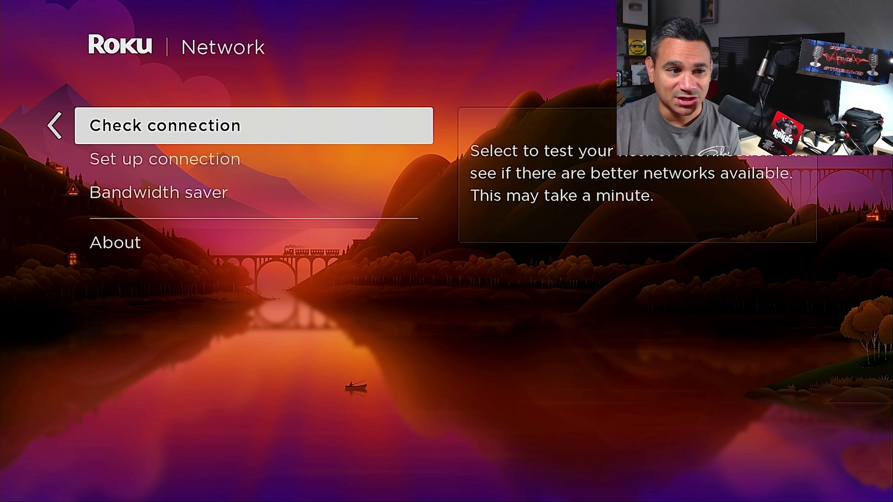
key(Left)
Open the Theme settings, where the Roku theme pack is checked.
key(Down)
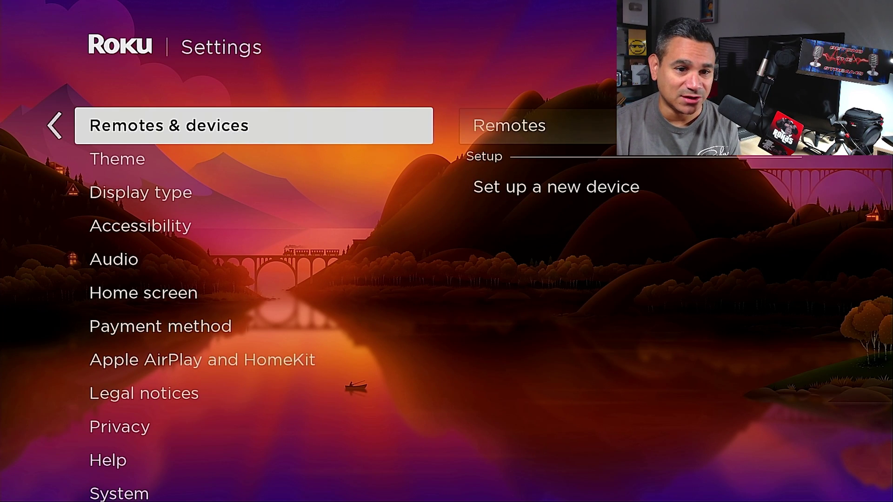
key(Down)
key(Right)
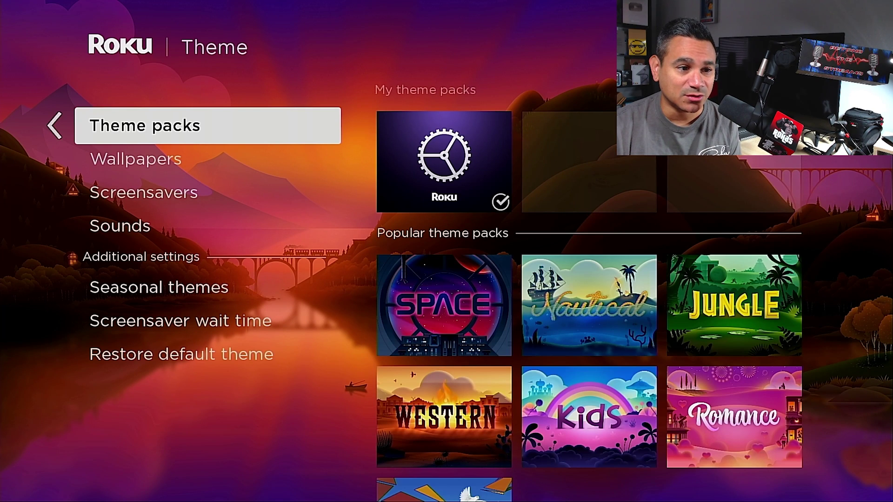
Browse the theme packs gallery: Roku pack details, then Space and Nautical.
key(Right)
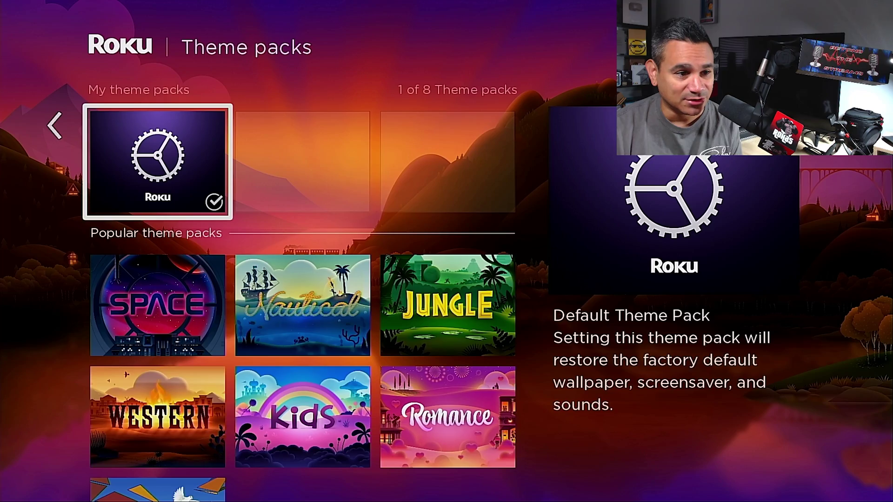
key(Return)
key(Escape)
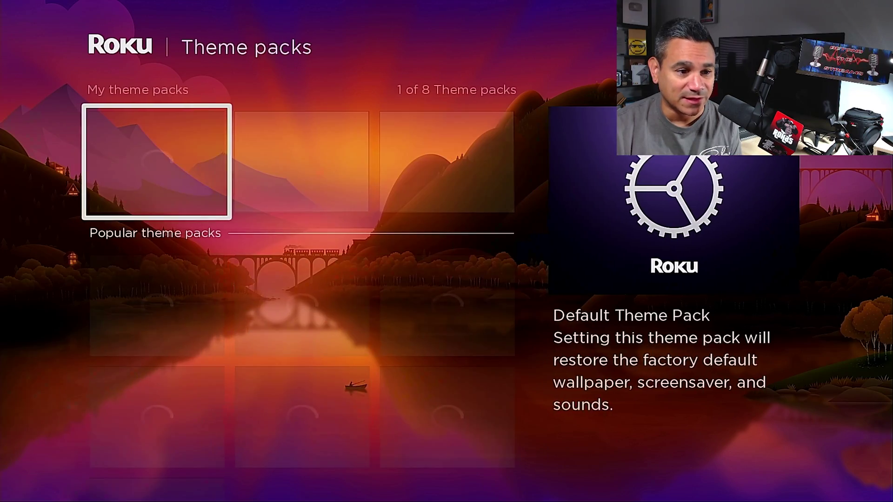
key(Down)
key(Down)
key(Down)
key(Down)
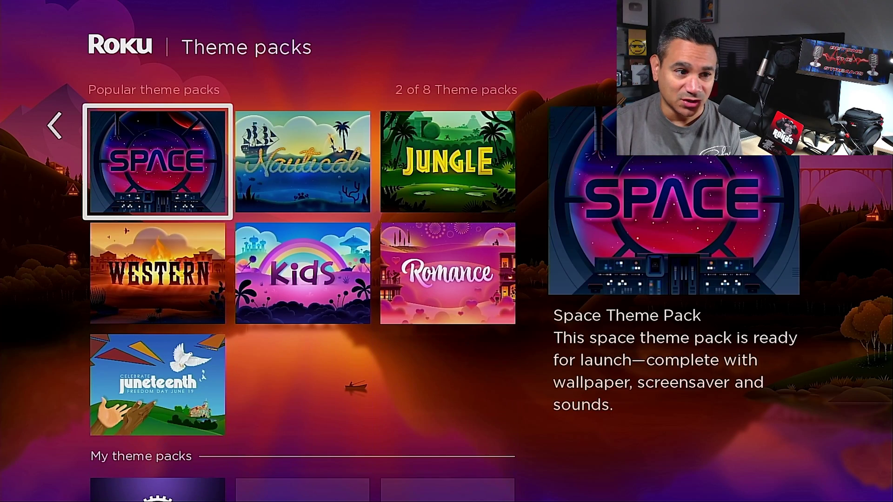
key(Right)
key(Right)
key(Left)
key(Left)
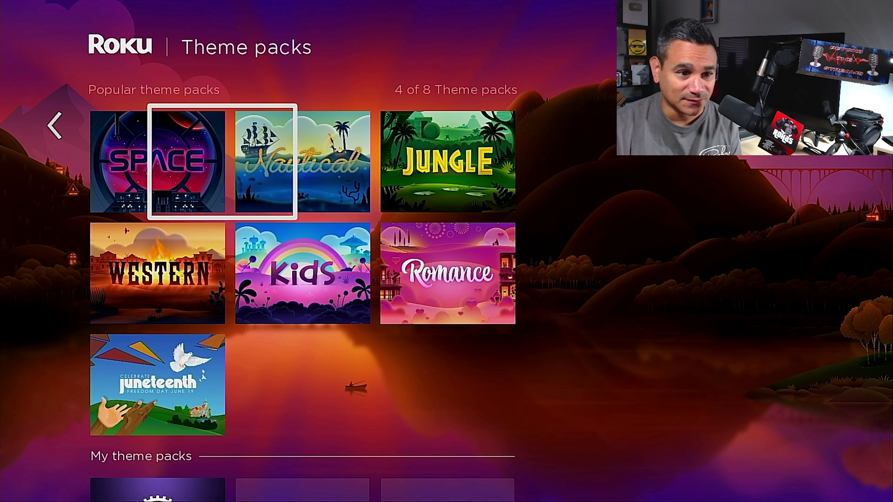
key(Right)
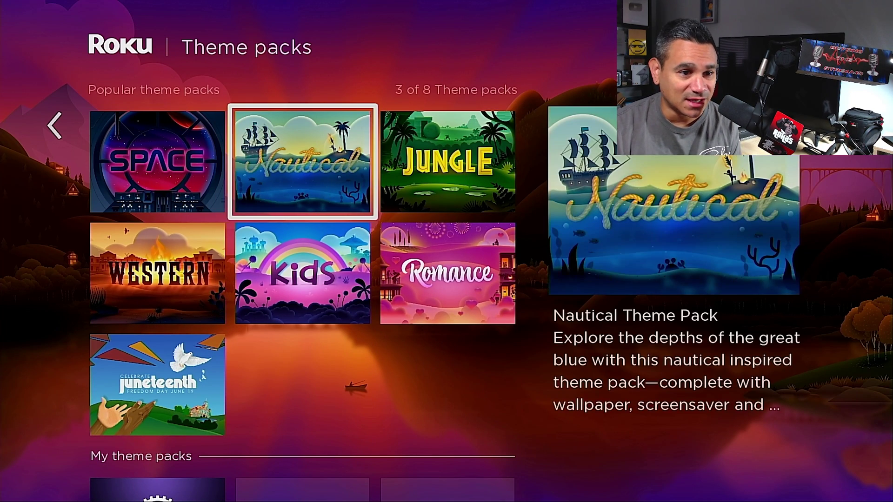
key(Left)
key(Left)
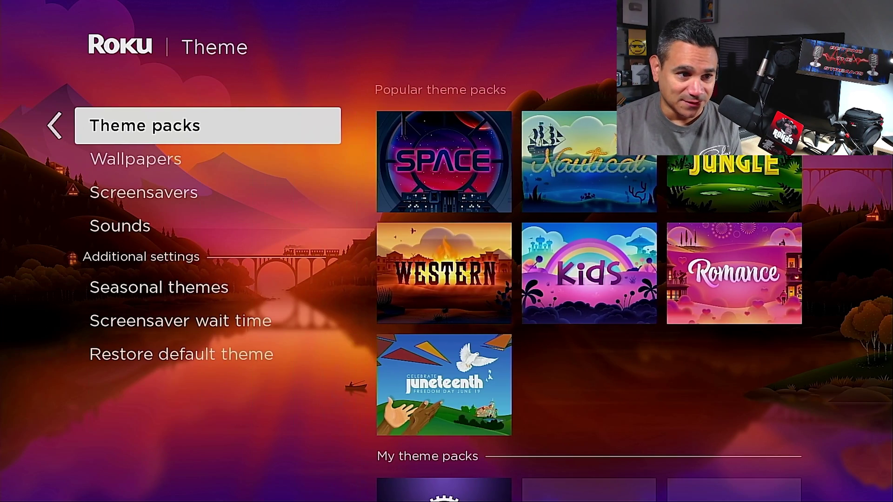
Confirm Seasonal themes stays On (recommended) and return to the main Settings list.
key(Down)
key(Down)
key(Down)
key(Down)
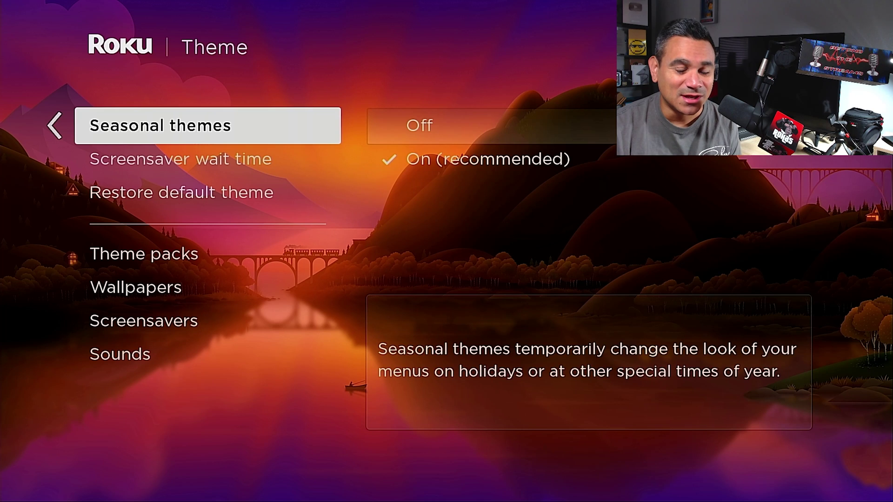
key(Right)
key(Down)
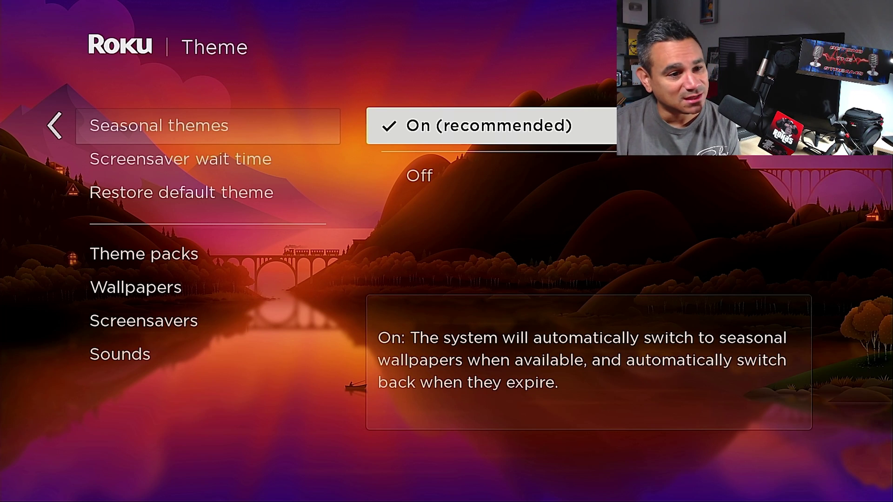
key(Left)
key(Left)
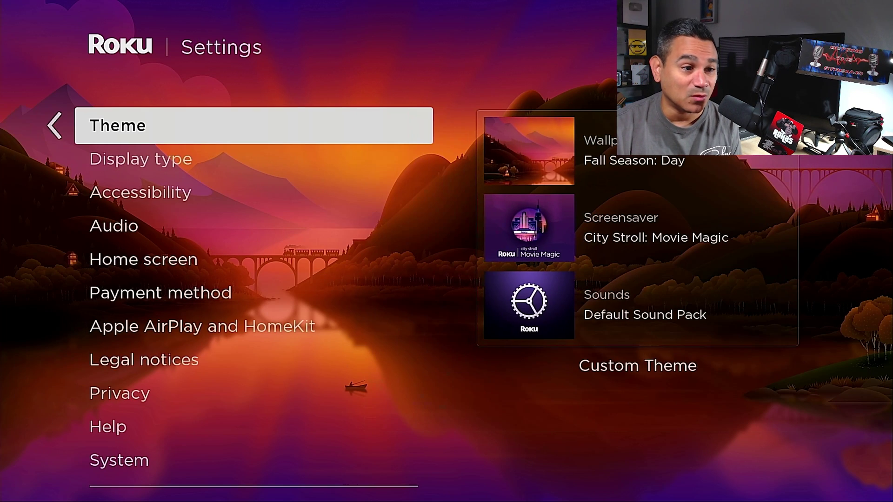
key(Down)
key(Down)
key(Down)
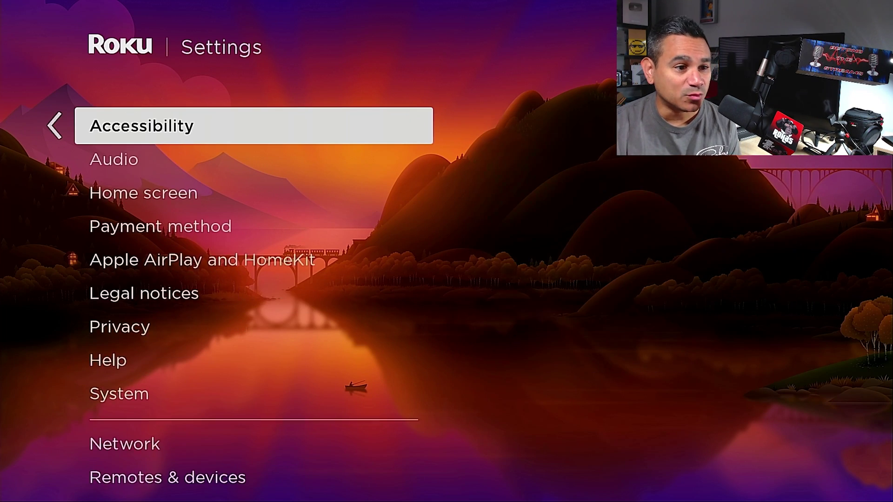
key(Down)
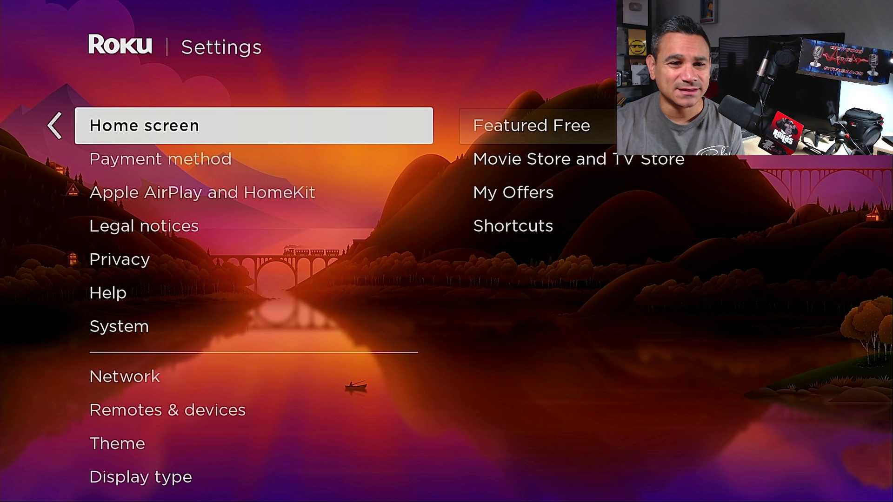
key(Right)
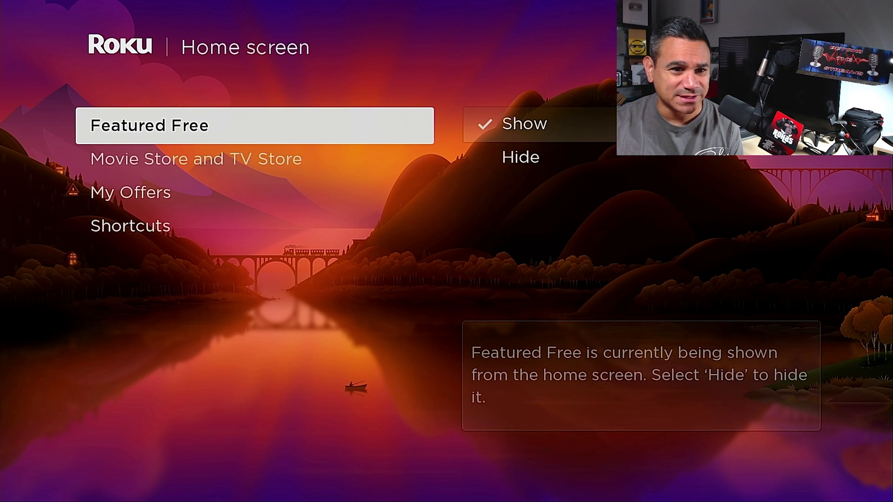
key(Right)
key(Down)
key(Up)
key(Left)
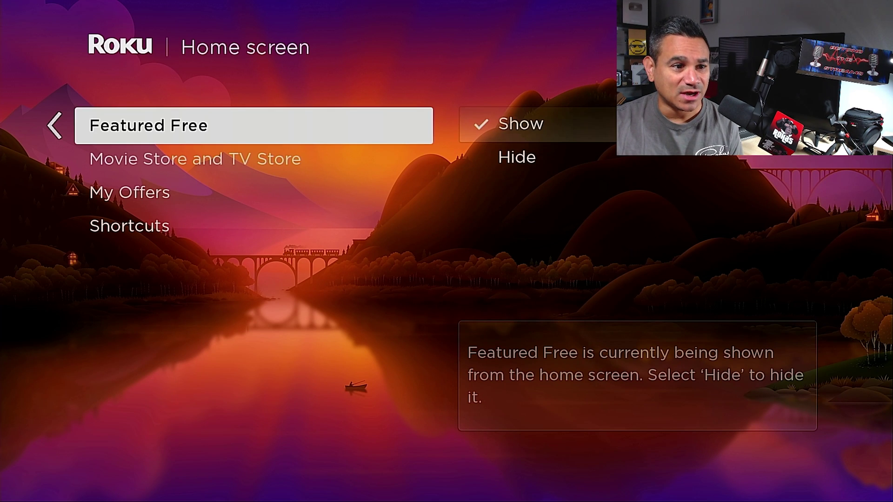
key(Down)
key(Down)
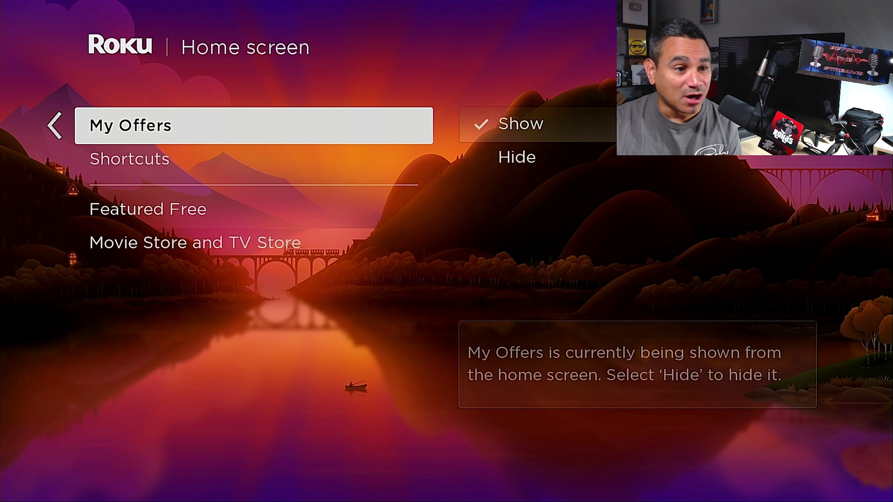
key(Down)
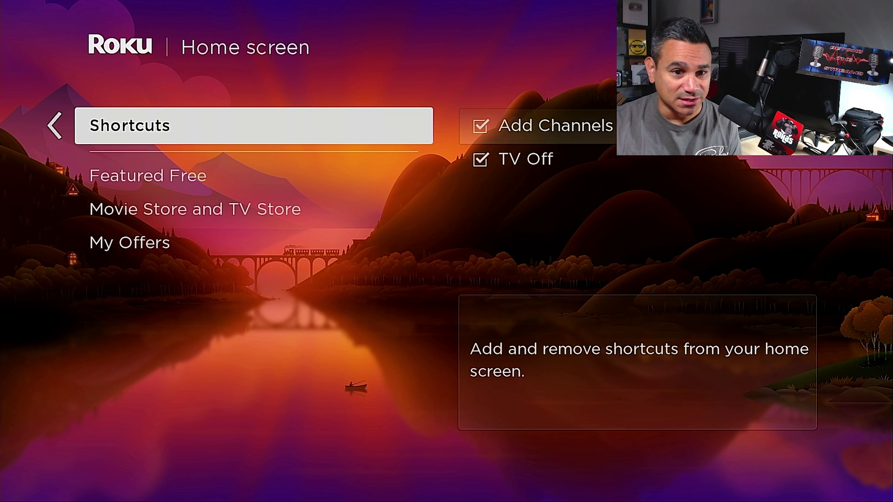
key(Right)
key(Left)
key(Down)
key(Down)
key(Down)
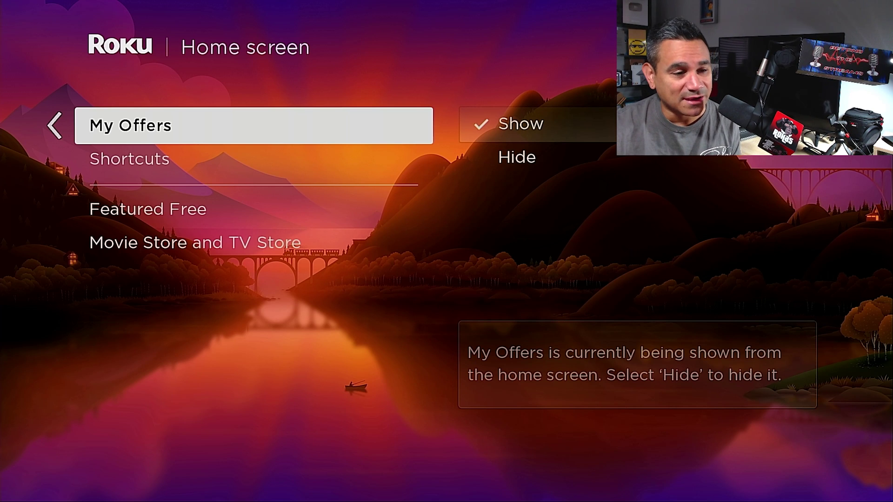
key(Left)
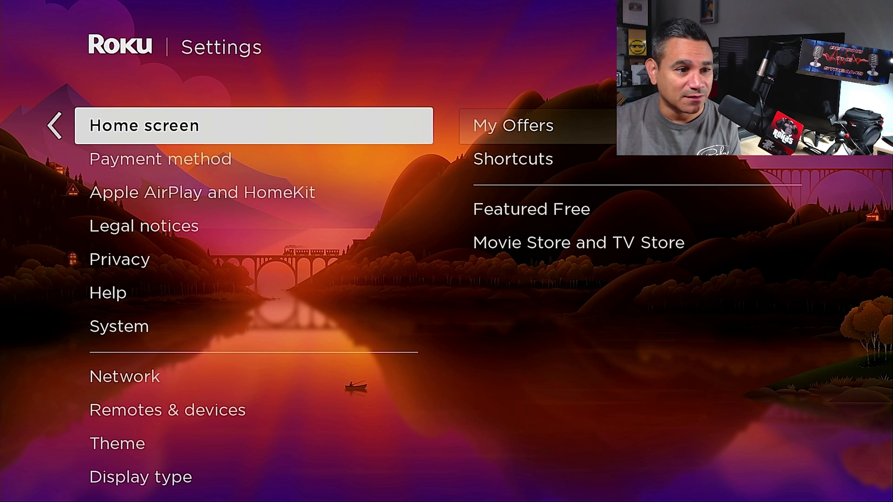
key(Down)
key(Down)
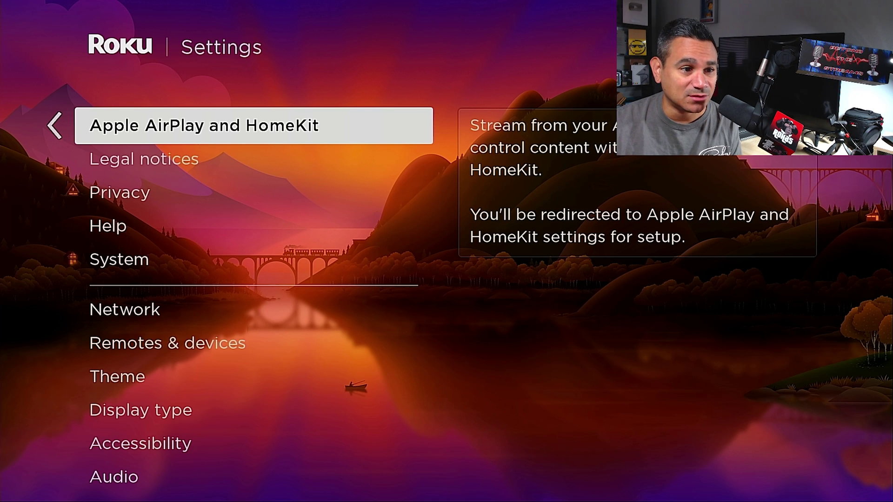
Open Audio > HDMI and preview formats down to Dolby Digital Plus and Dolby Digital, DTS.
key(Down)
key(Down)
key(Down)
key(Down)
key(Down)
key(Down)
key(Down)
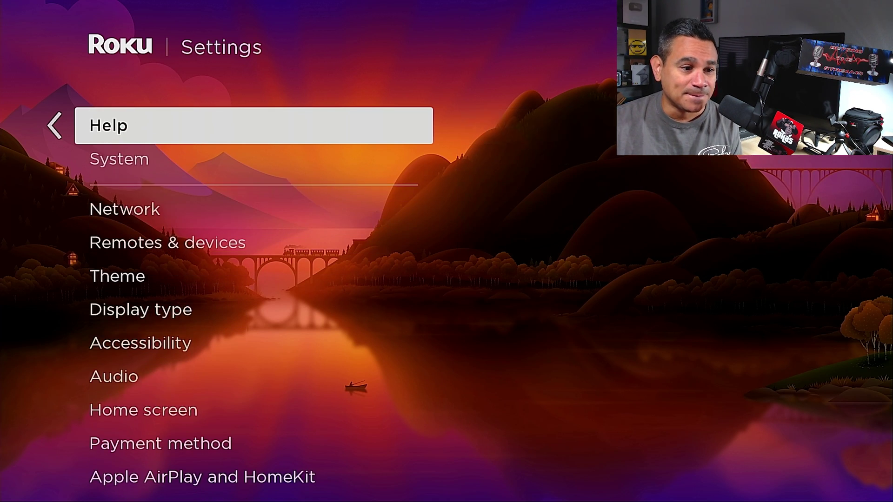
key(Down)
key(Down)
key(Down)
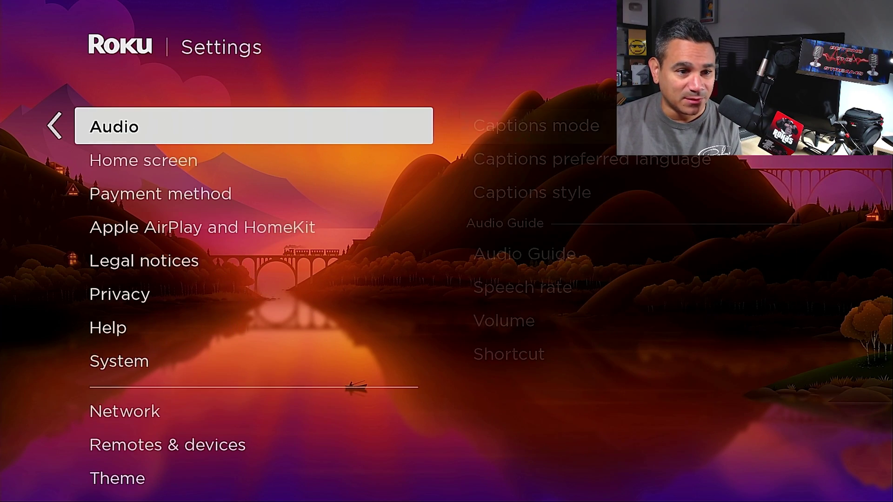
key(Right)
key(Right)
key(Down)
key(Down)
key(Down)
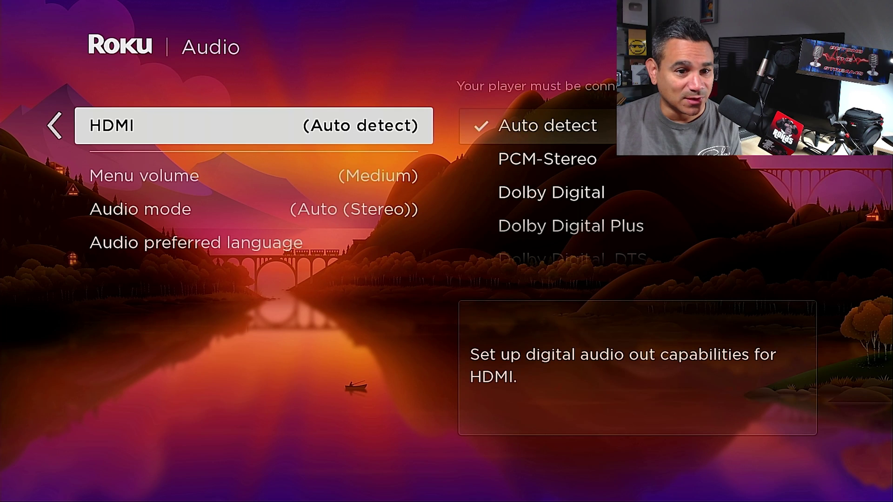
key(Right)
key(Down)
key(Down)
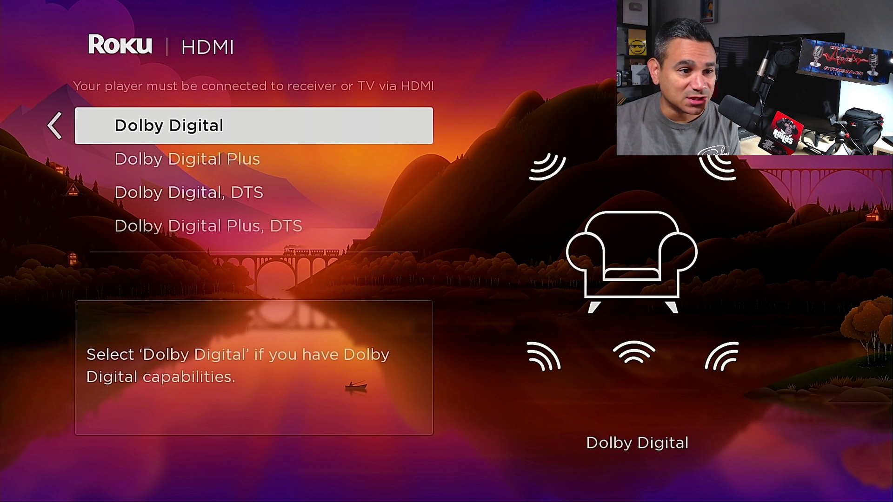
key(Down)
key(Down)
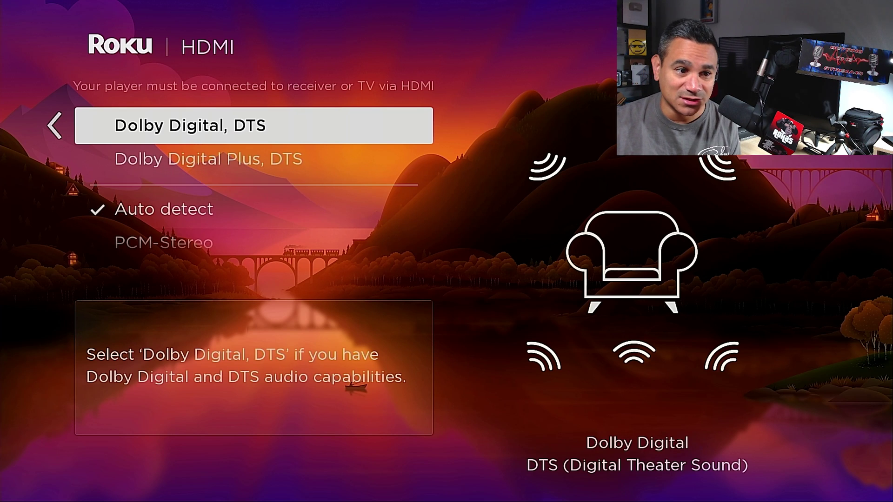
key(Down)
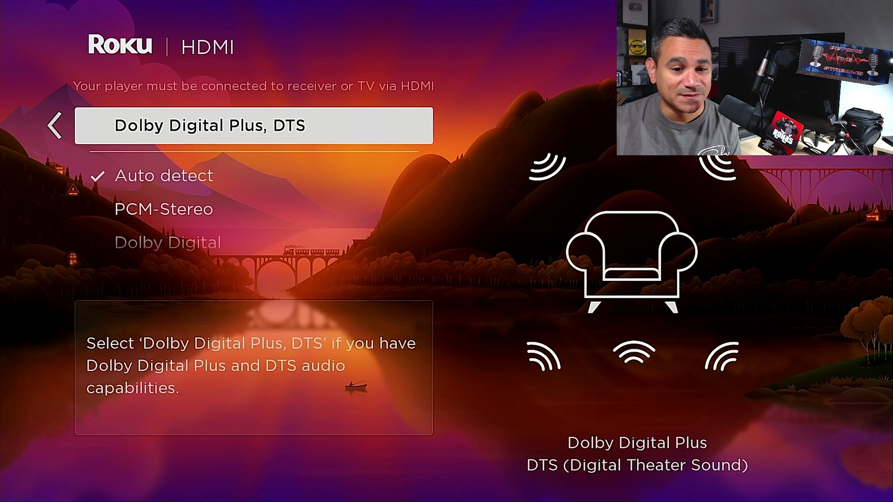
Step back to Auto detect, preview PCM-Stereo and Dolby Digital, and return to Audio with Auto detect kept.
key(Up)
key(Up)
key(Up)
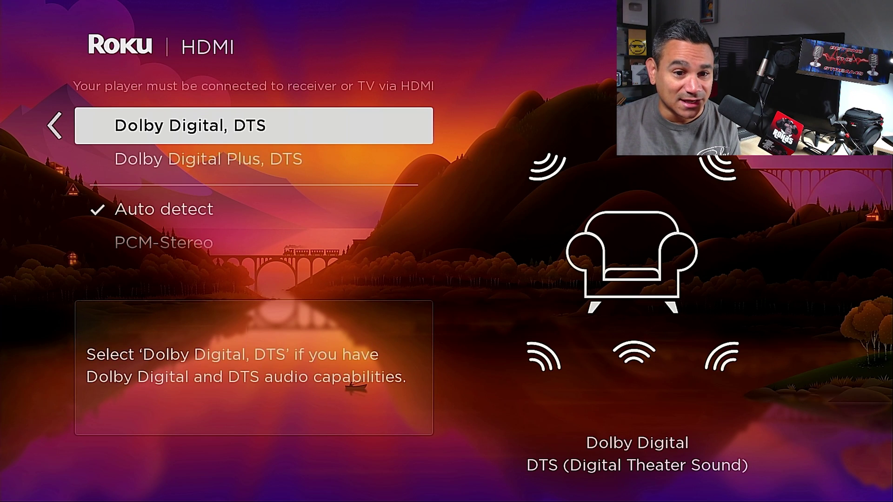
key(Up)
key(Up)
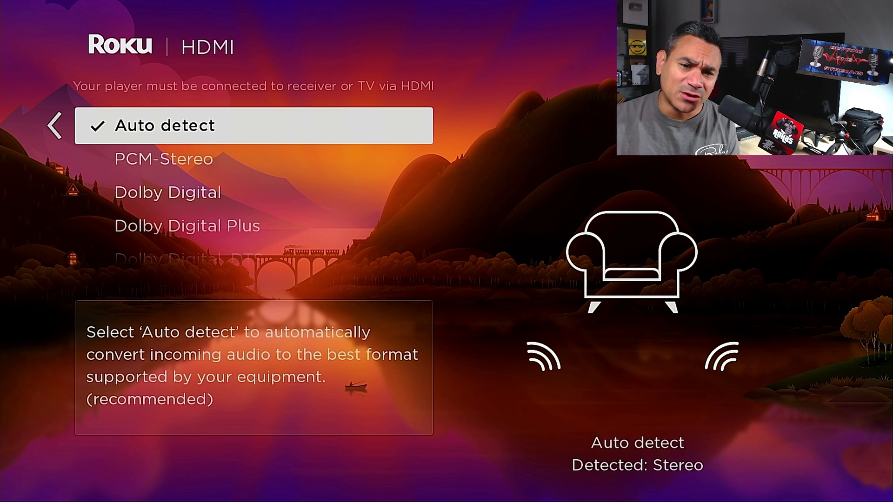
key(Down)
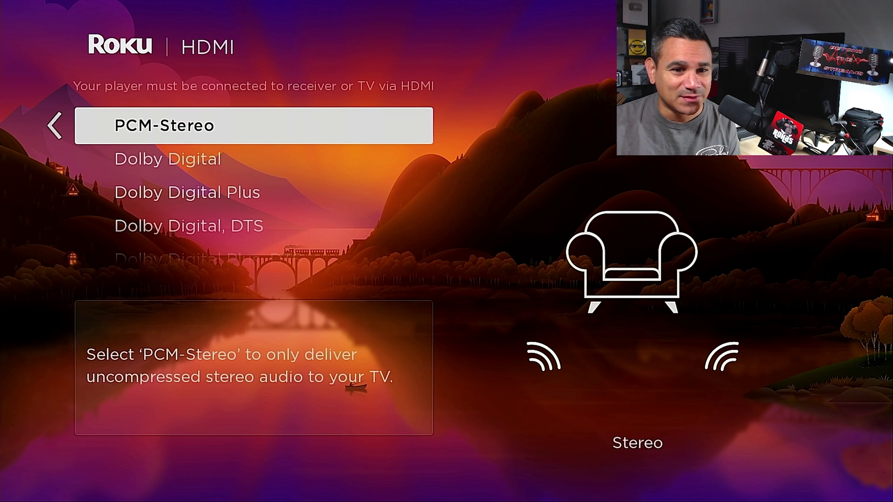
key(Down)
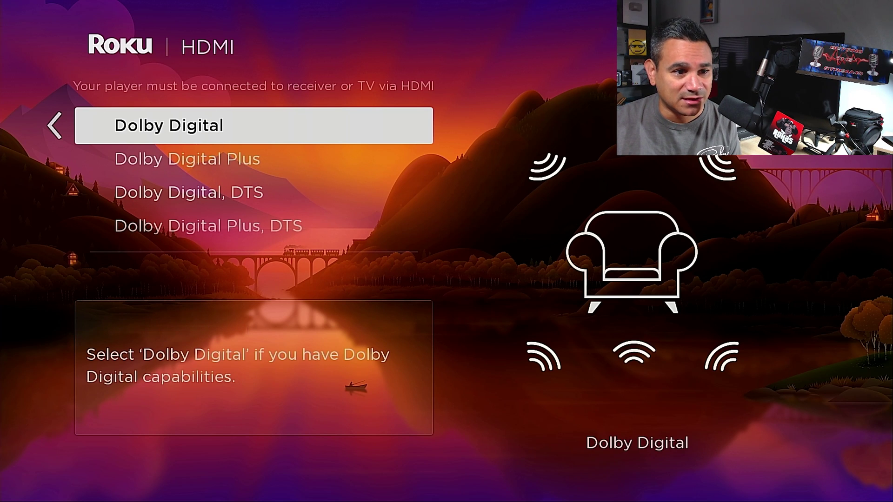
key(Down)
key(Down)
key(Down)
key(Left)
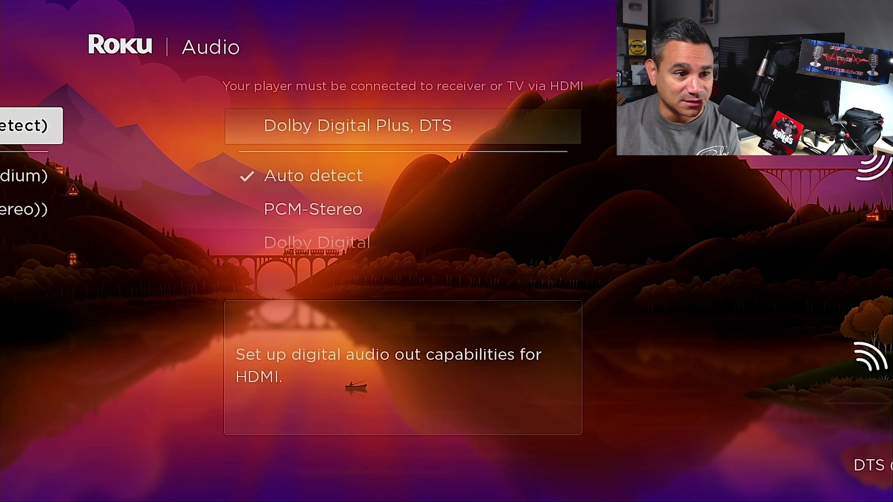
Review Menu volume (Medium), Audio mode (Auto Stereo) and preferred language (English), then back out.
key(Down)
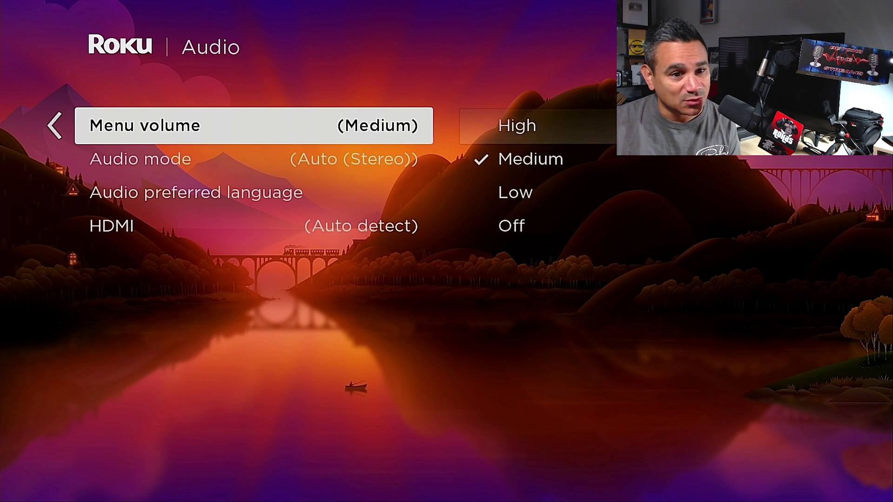
key(Down)
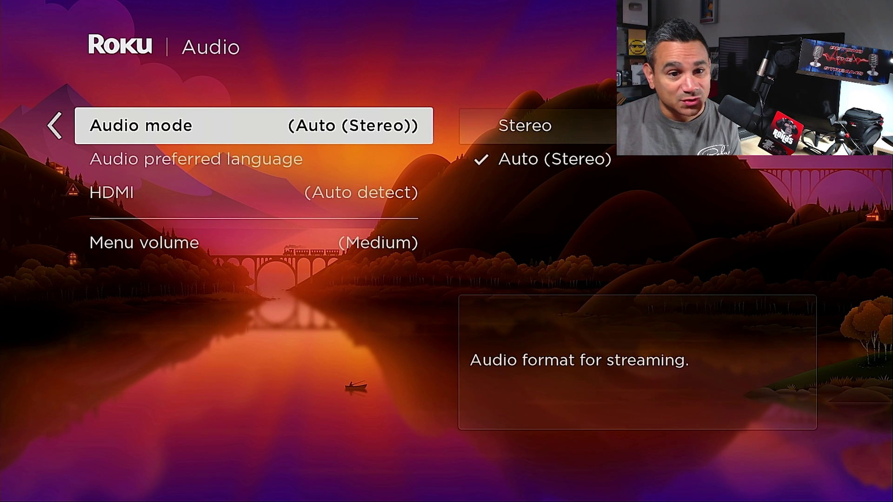
key(Down)
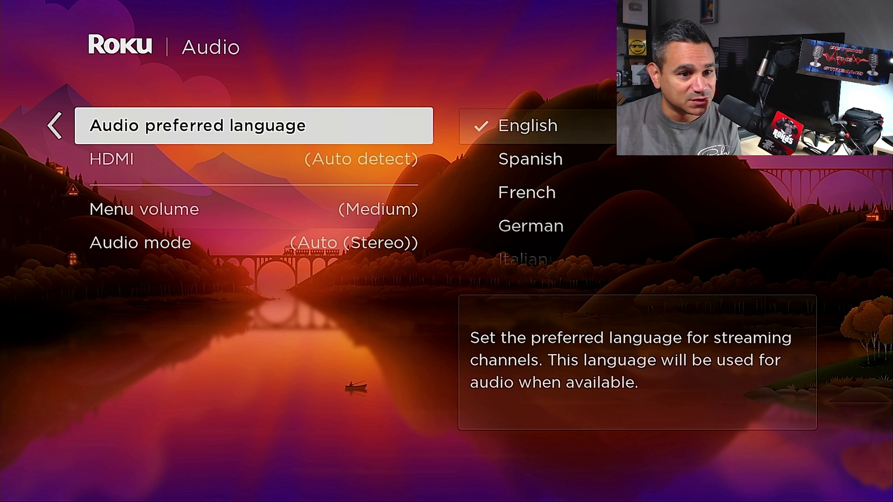
key(Left)
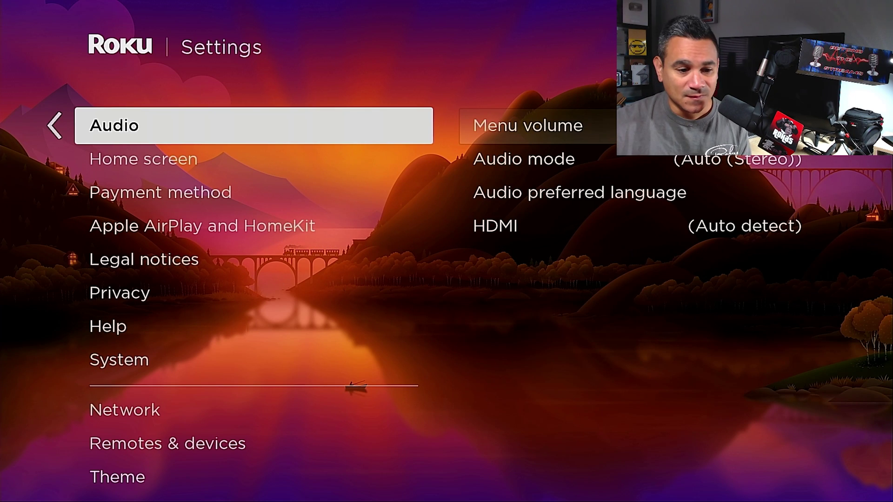
Open System > Screen mirroring and confirm Prompt mode with no allowed or blocked devices.
key(Down)
key(Down)
key(Down)
key(Down)
key(Down)
key(Down)
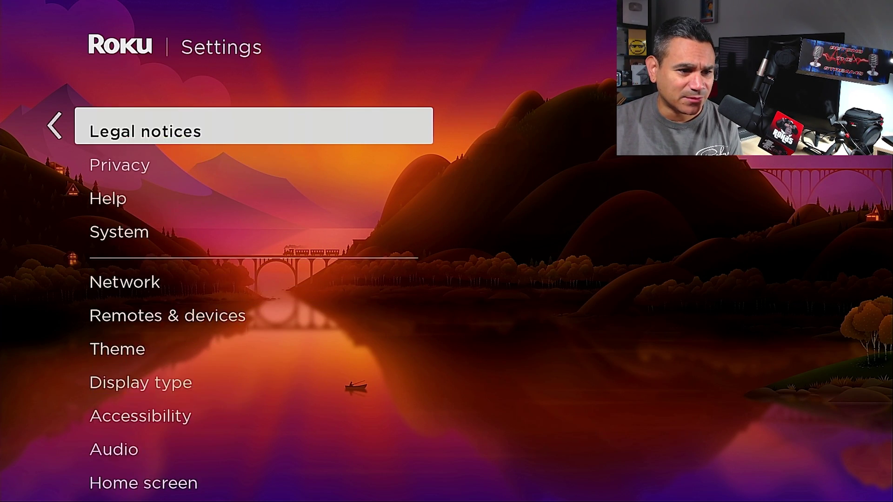
key(Right)
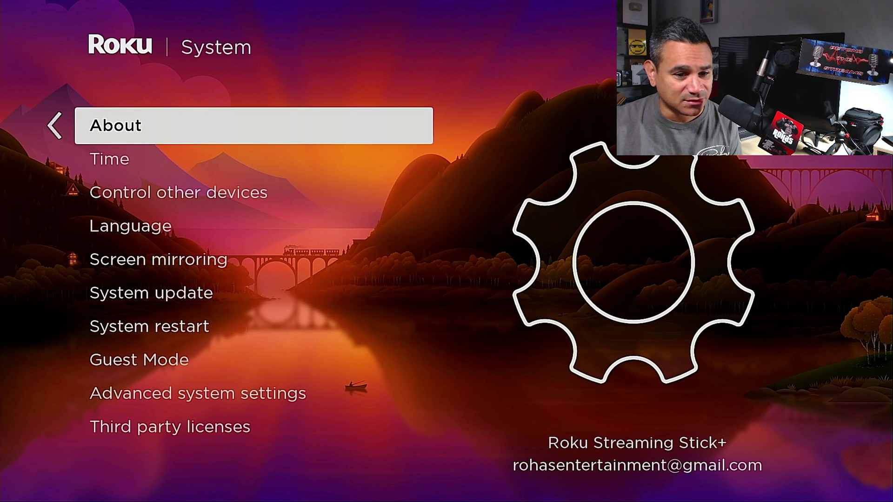
key(Down)
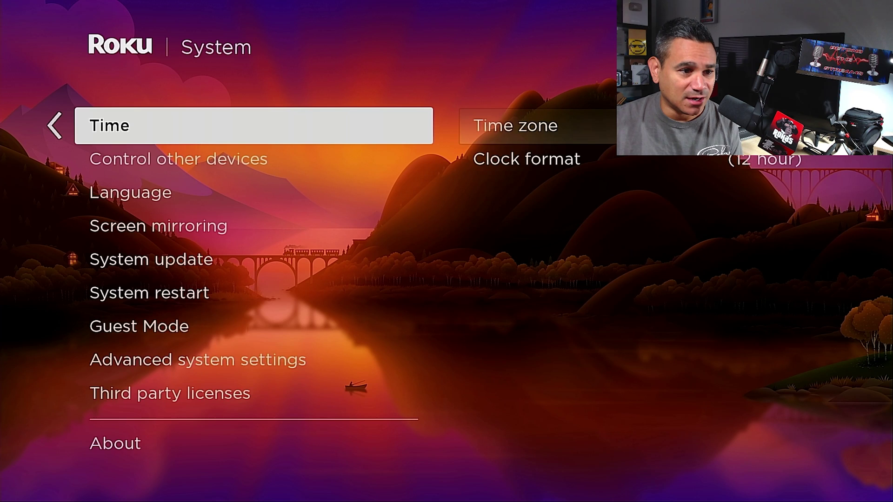
key(Down)
key(Down)
key(Down)
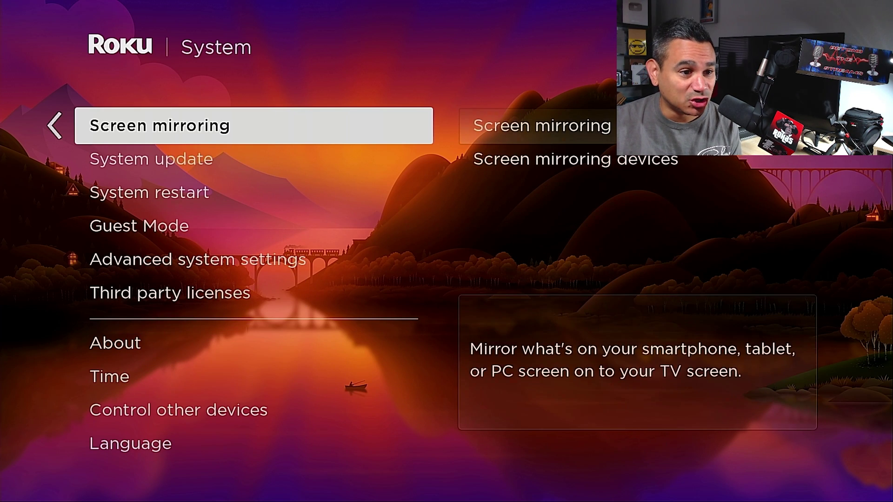
key(Down)
key(Up)
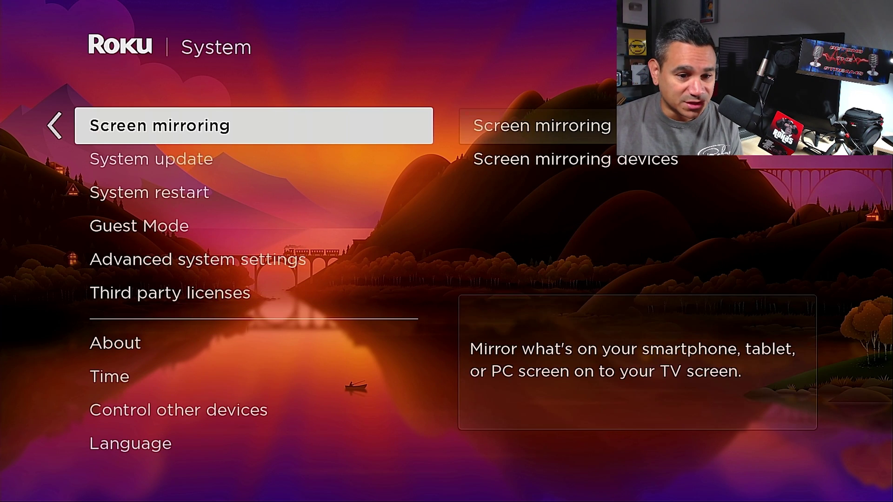
key(Return)
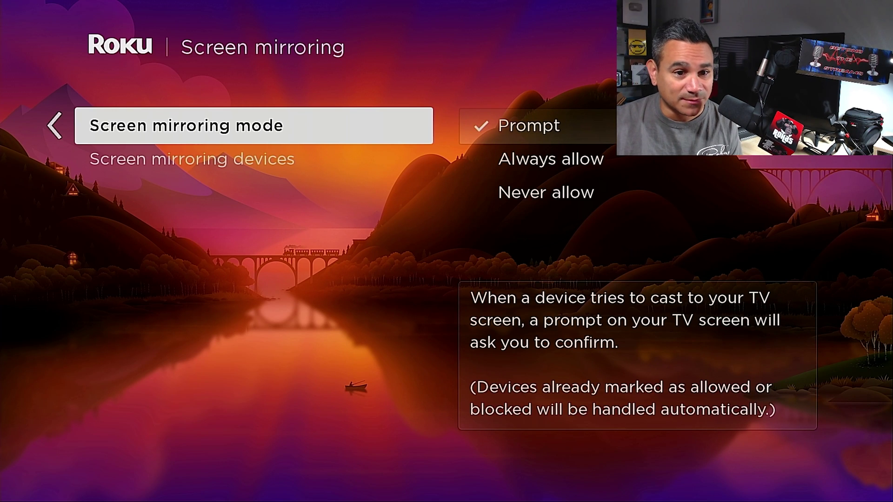
key(Down)
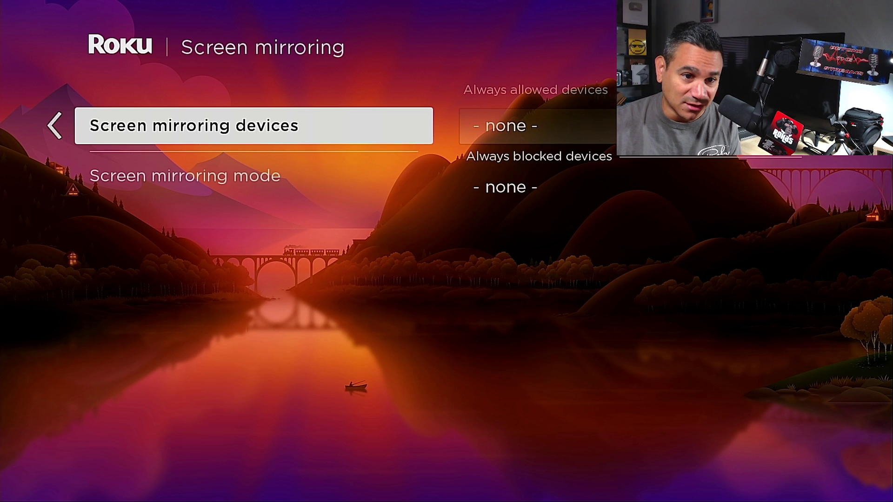
key(Left)
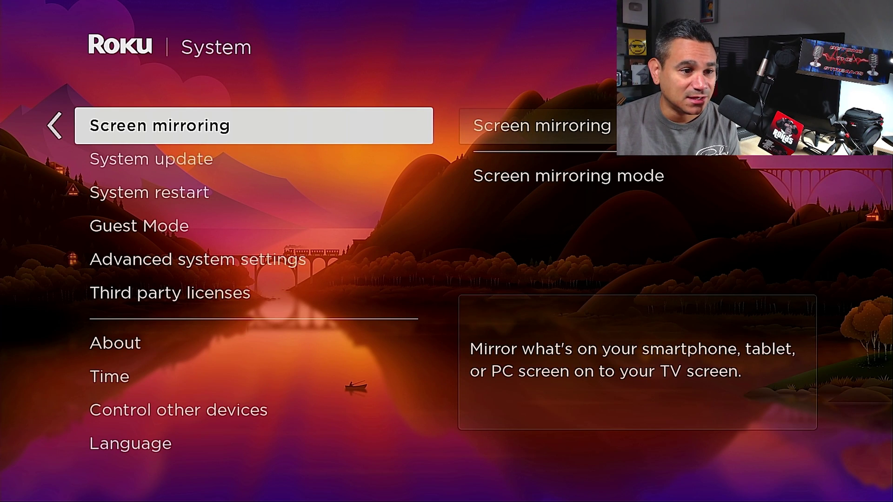
Step through System restart, peek into Guest Mode, then reach Advanced system settings.
key(Down)
key(Down)
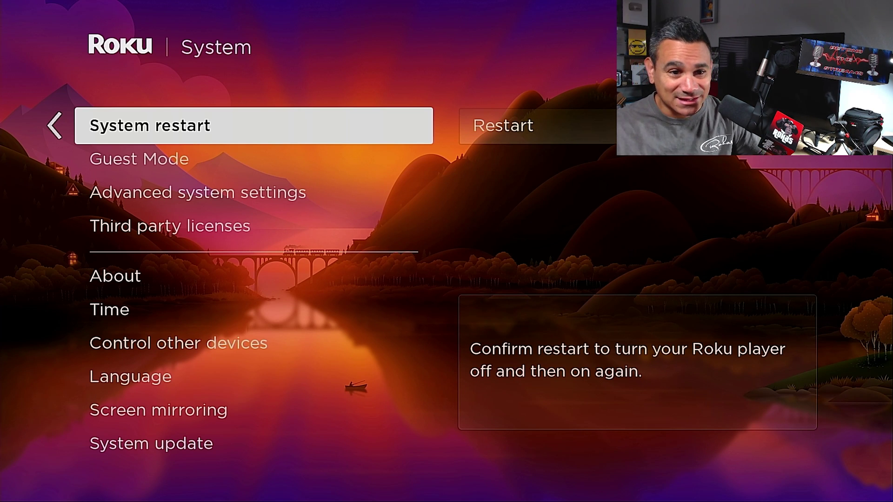
key(Down)
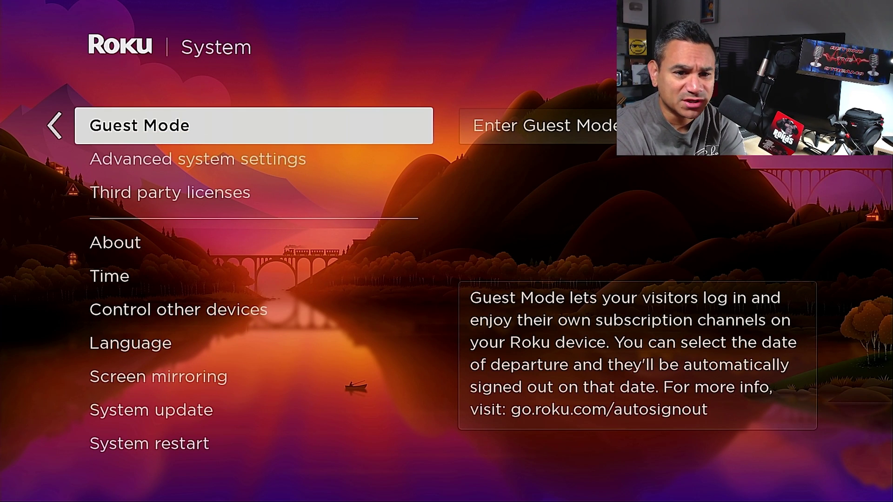
key(Right)
key(Left)
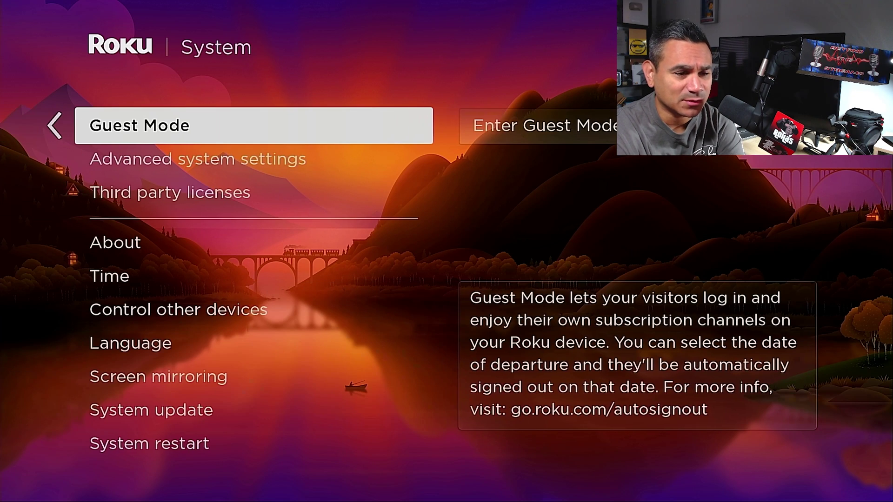
key(Down)
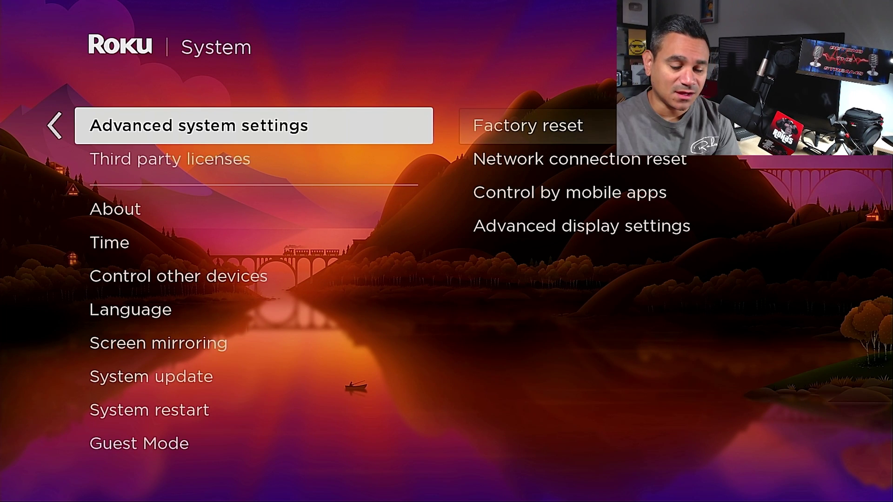